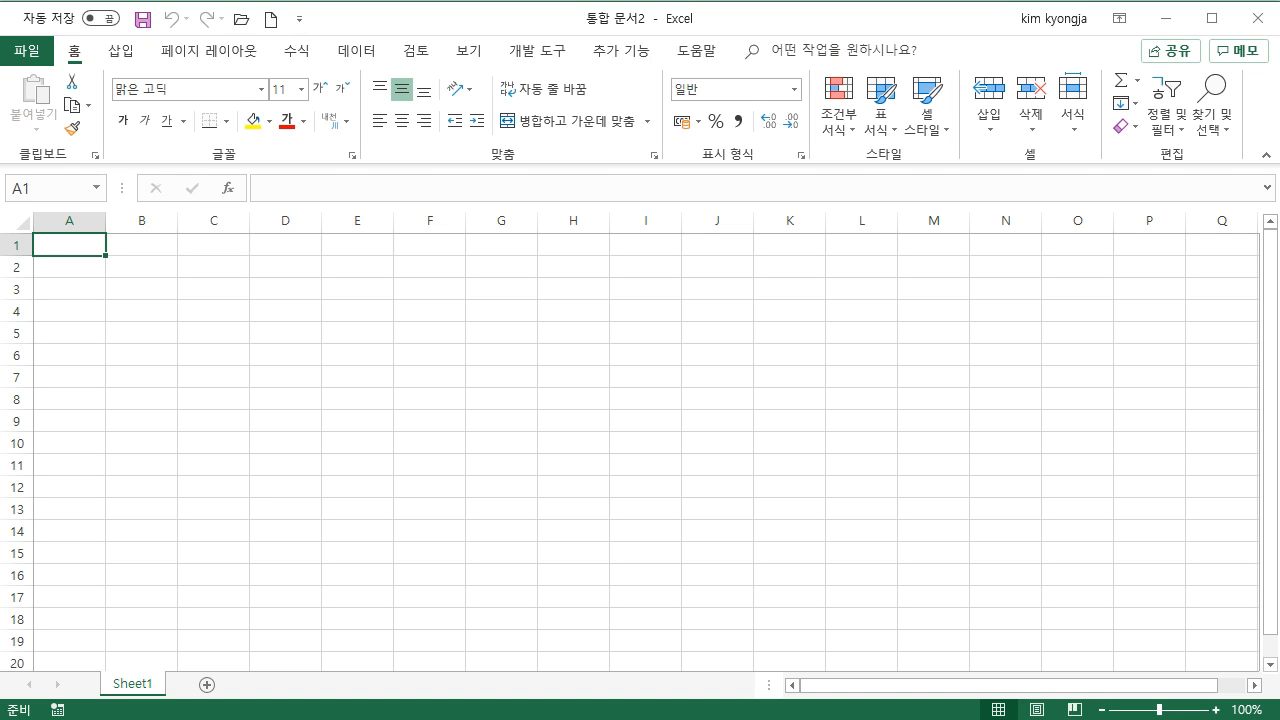
Try filling A1:A5 by entering 1 in A1 and 2 in A2 and extending the series, and clear the range.
{"action": "left_click", "coordinate": [548, 56]}
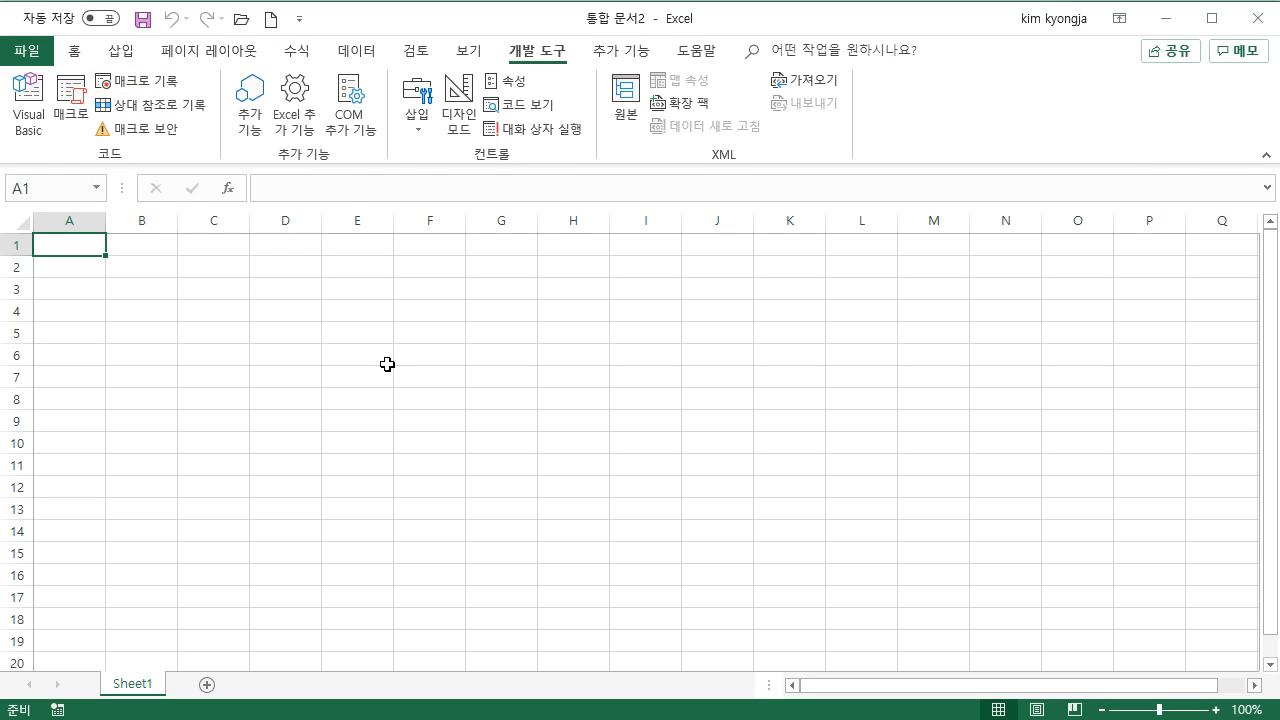
{"action": "left_click", "coordinate": [286, 370]}
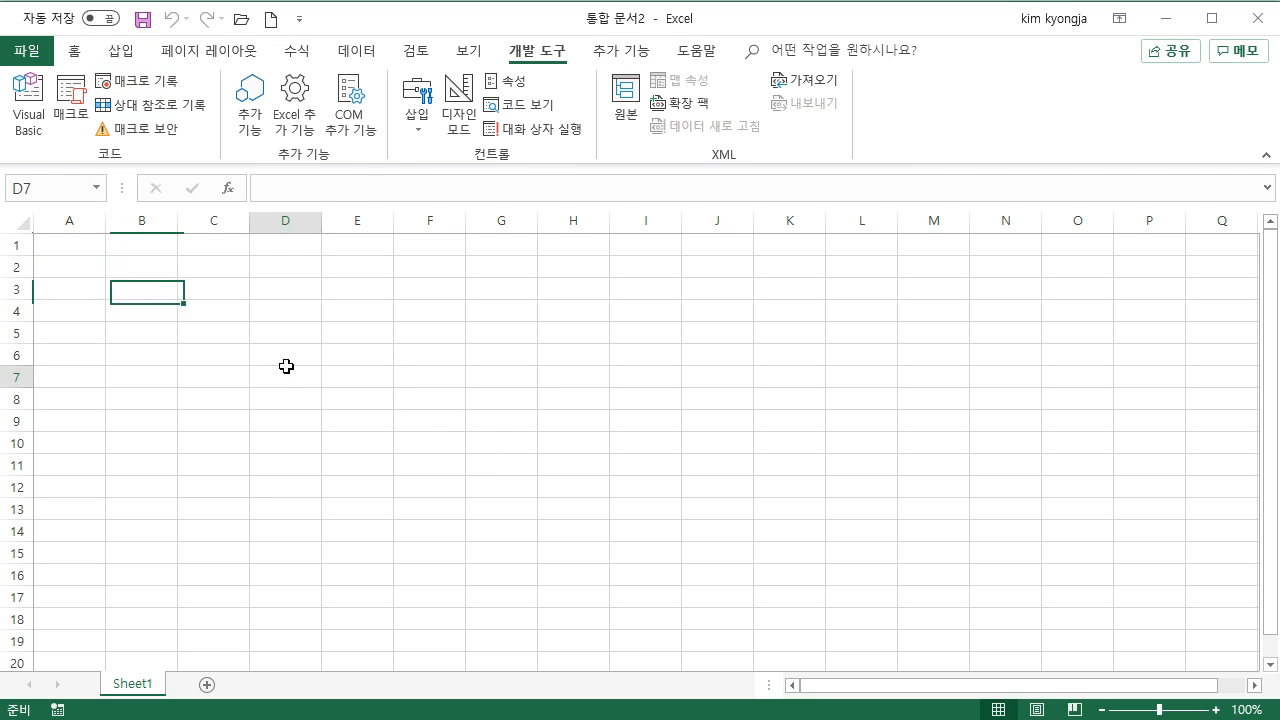
{"action": "left_click", "coordinate": [88, 248]}
{"action": "type", "text": "1"}
{"action": "key", "text": "Return"}
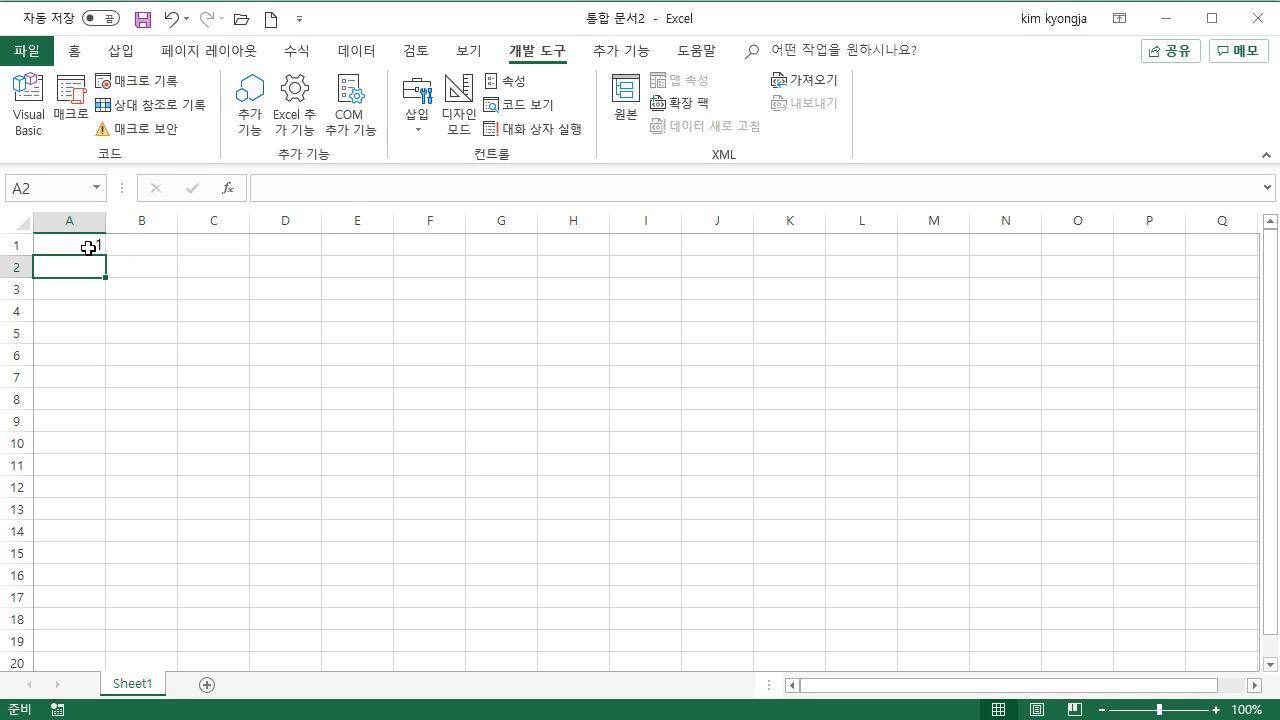
{"action": "type", "text": "2"}
{"action": "key", "text": "Return"}
{"action": "left_click_drag", "start_coordinate": [88, 248], "coordinate": [107, 343]}
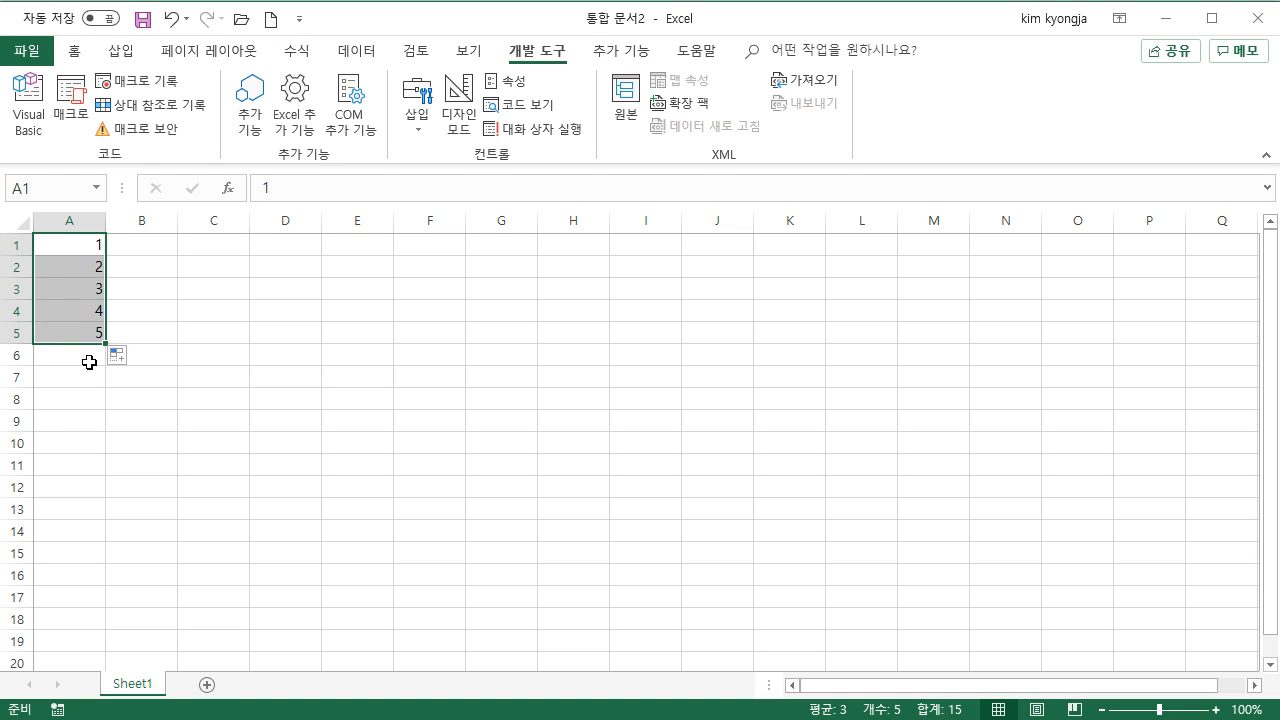
{"action": "key", "text": "Delete"}
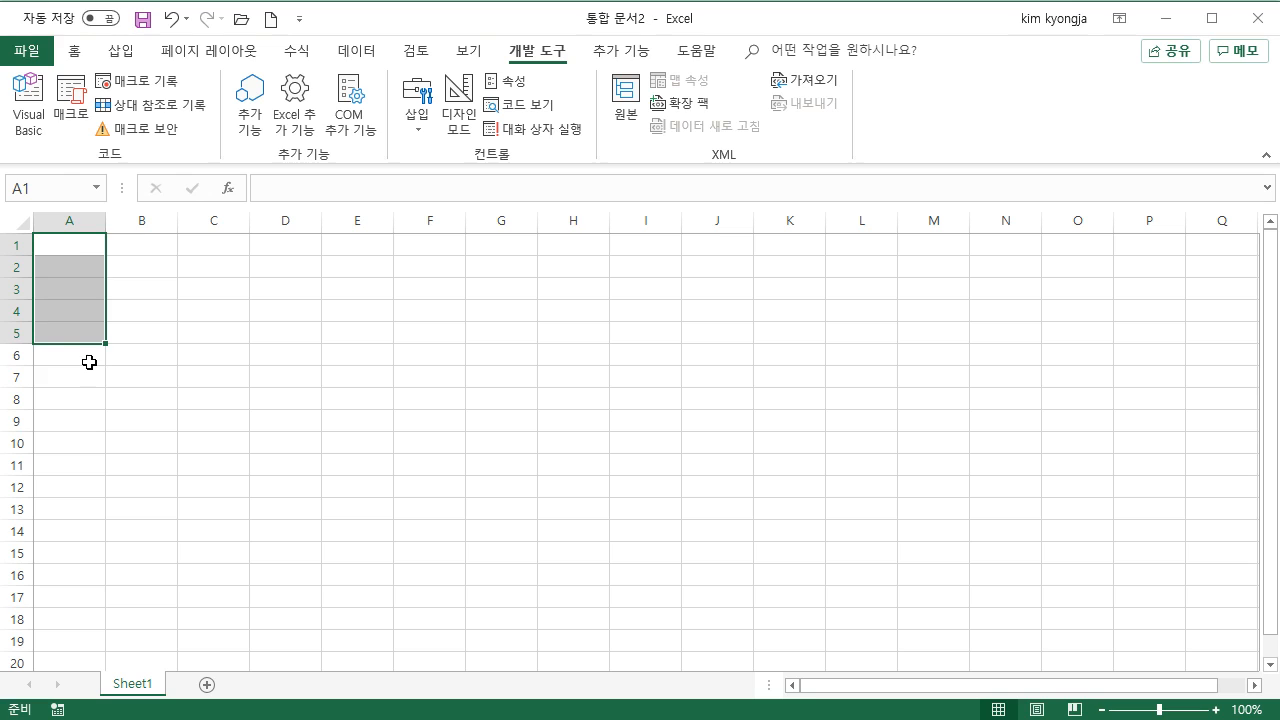
{"action": "left_click", "coordinate": [306, 338]}
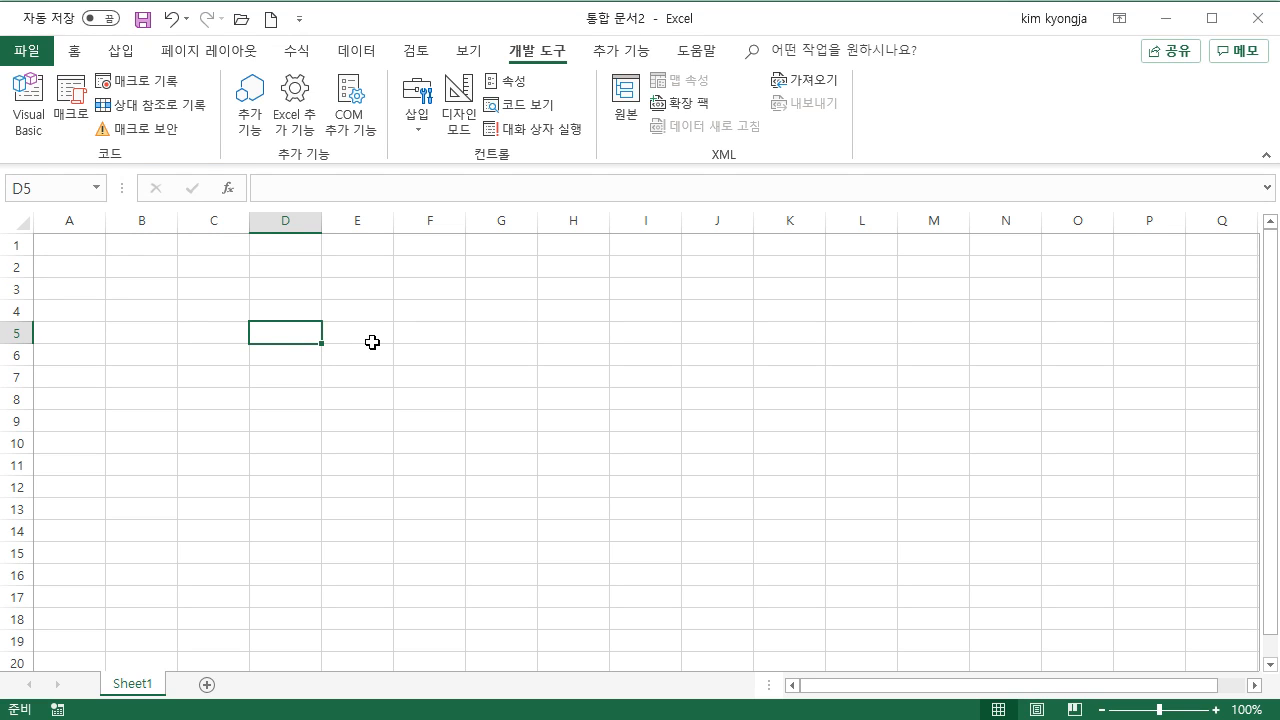
Set up a new macro recording with the macro name 숫자채우기.
{"action": "left_click", "coordinate": [152, 88]}
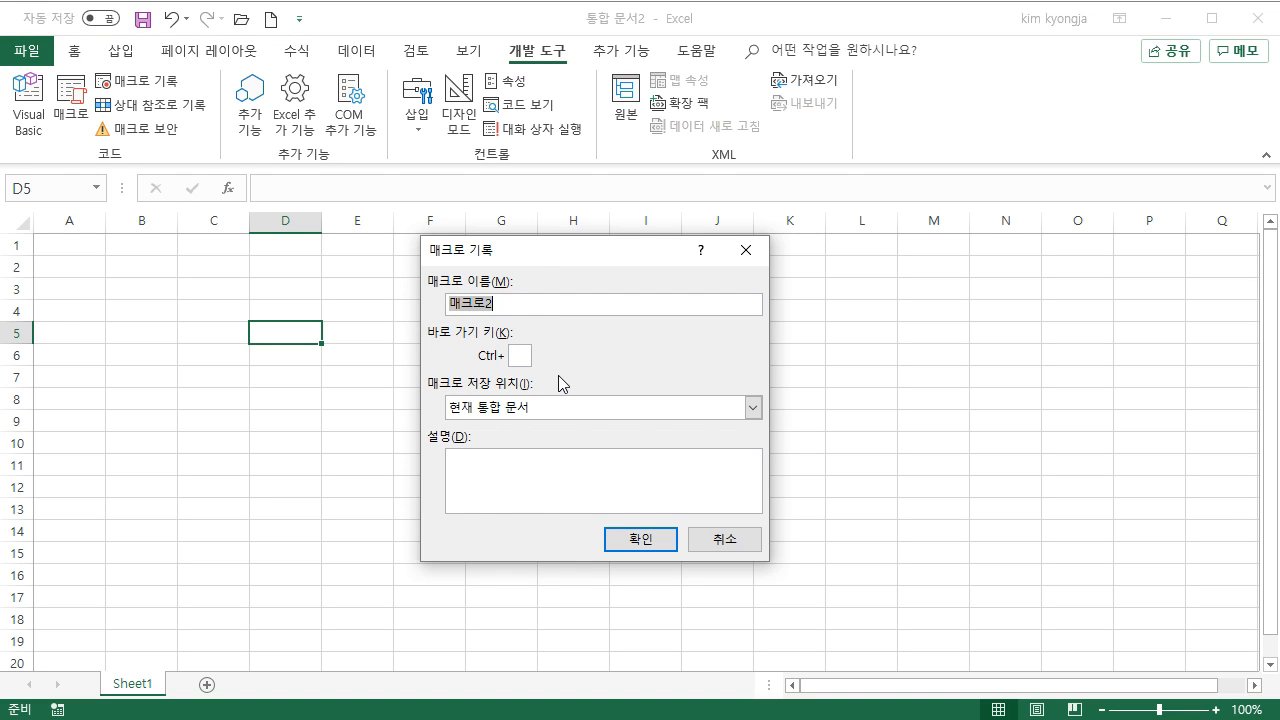
{"action": "type", "text": "숫자채우기"}
{"action": "key", "text": "Left"}
{"action": "key", "text": "Left"}
{"action": "key", "text": "Left"}
{"action": "key", "text": "BackSpace"}
{"action": "type", "text": "1"}
{"action": "key", "text": "BackSpace"}
{"action": "key", "text": "End"}
{"action": "type", "text": "1"}
{"action": "key", "text": "BackSpace"}
Assign Ctrl+e as the shortcut of the new macro.
{"action": "left_click", "coordinate": [521, 355]}
{"action": "type", "text": "c"}
{"action": "key", "text": "BackSpace"}
{"action": "type", "text": "e"}
Store the macro in the current workbook with the description "1부터 숫자를 채우기는 매크로" and start recording.
{"action": "left_click", "coordinate": [536, 408]}
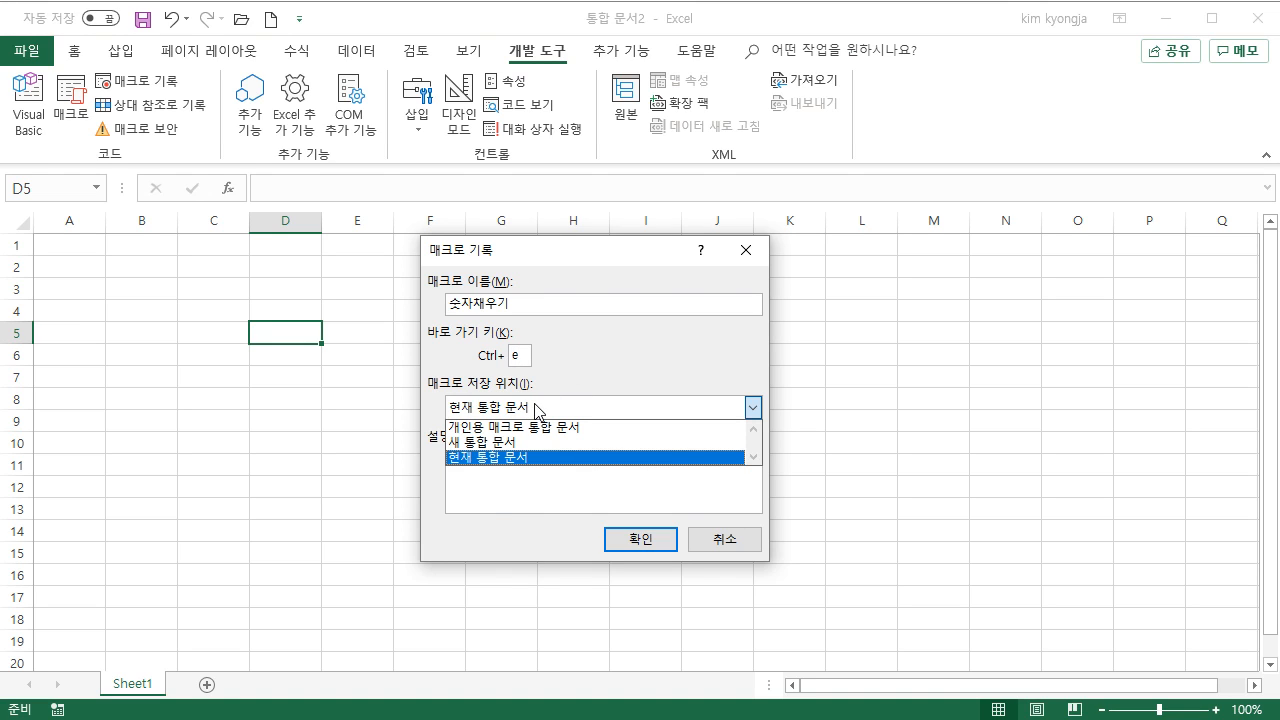
{"action": "left_click", "coordinate": [514, 458]}
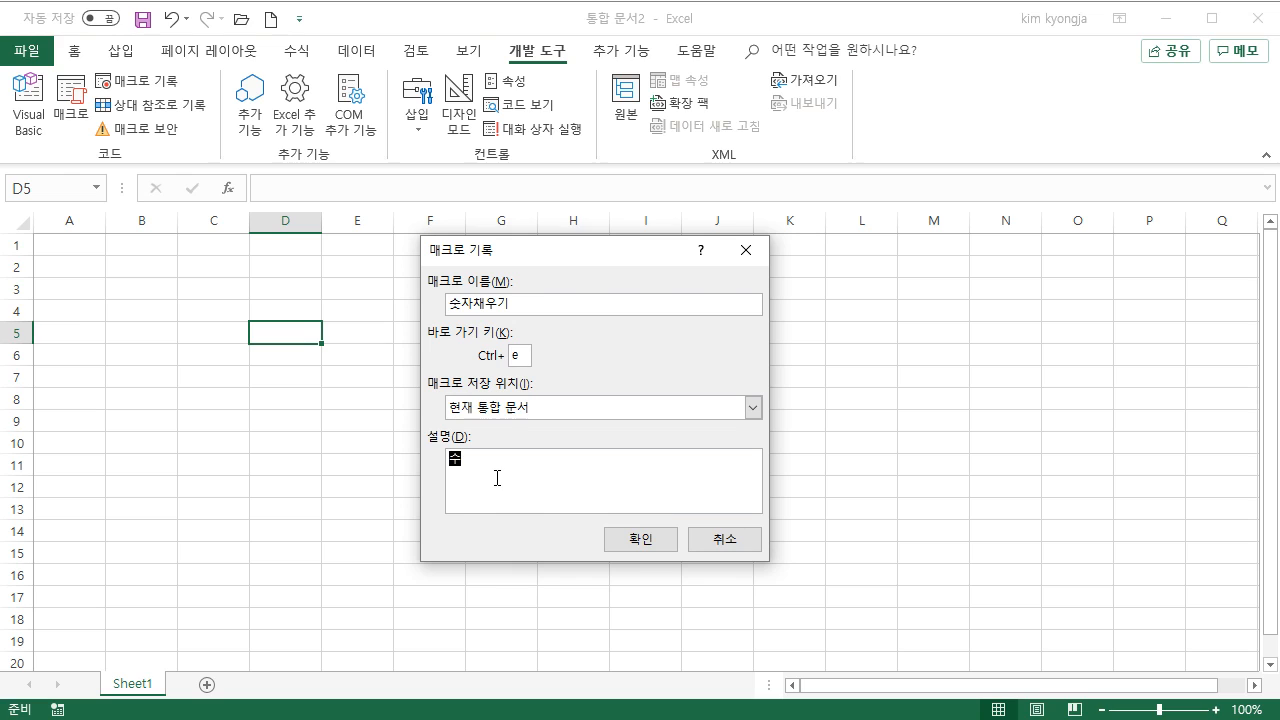
{"action": "type", "text": "부터 숫자를 채우기는 매크로"}
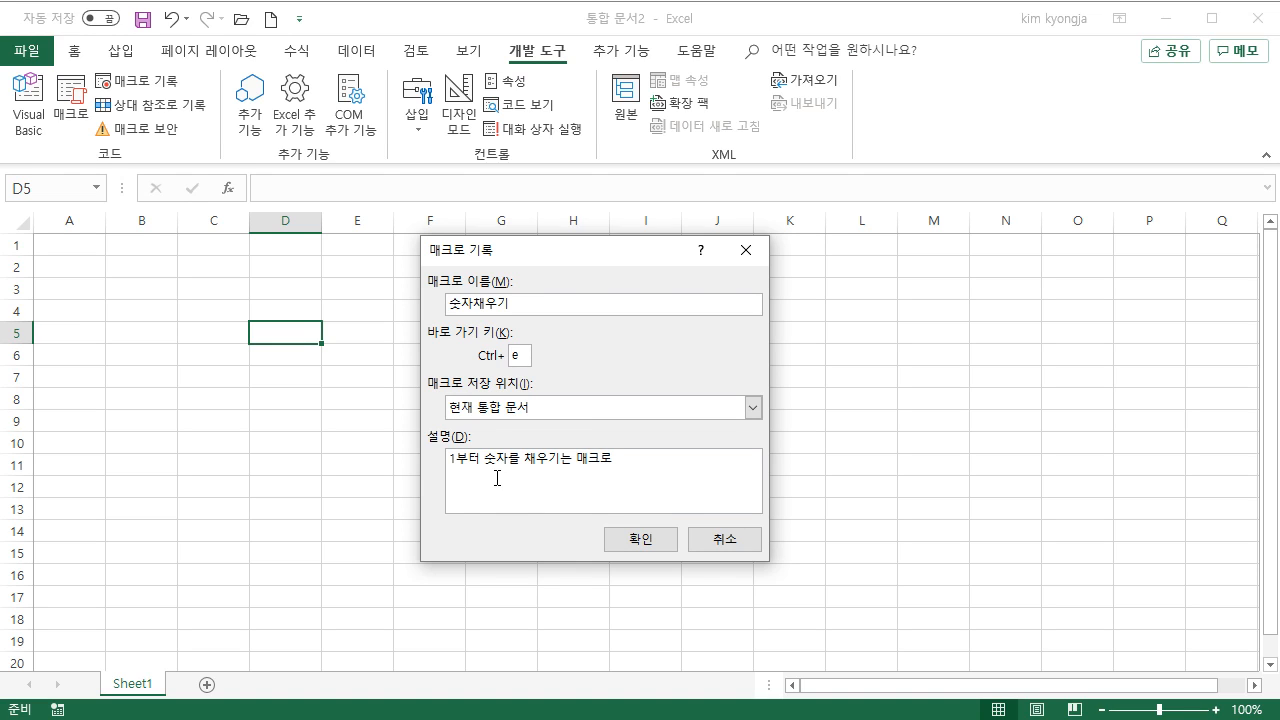
{"action": "left_click", "coordinate": [666, 543]}
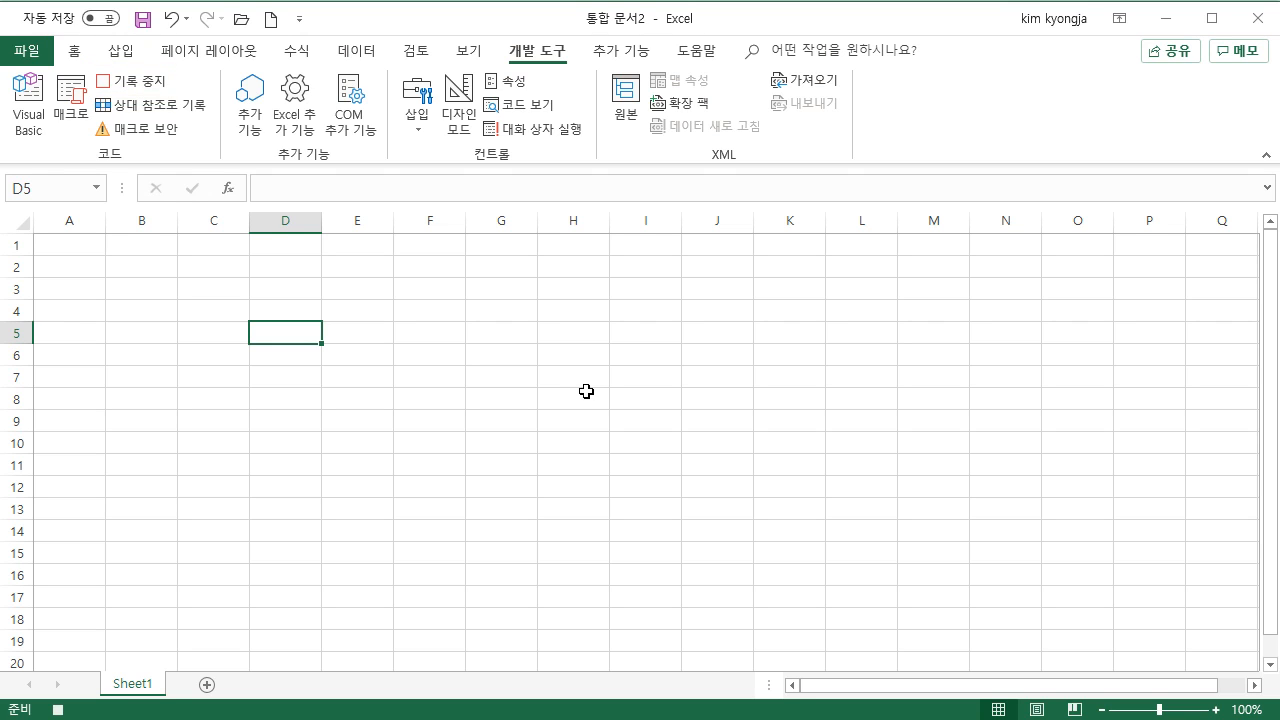
Enter 1 in A1 and 2 in A2, autofill the series down to A5, and stop recording with A6 selected.
{"action": "left_click", "coordinate": [84, 244]}
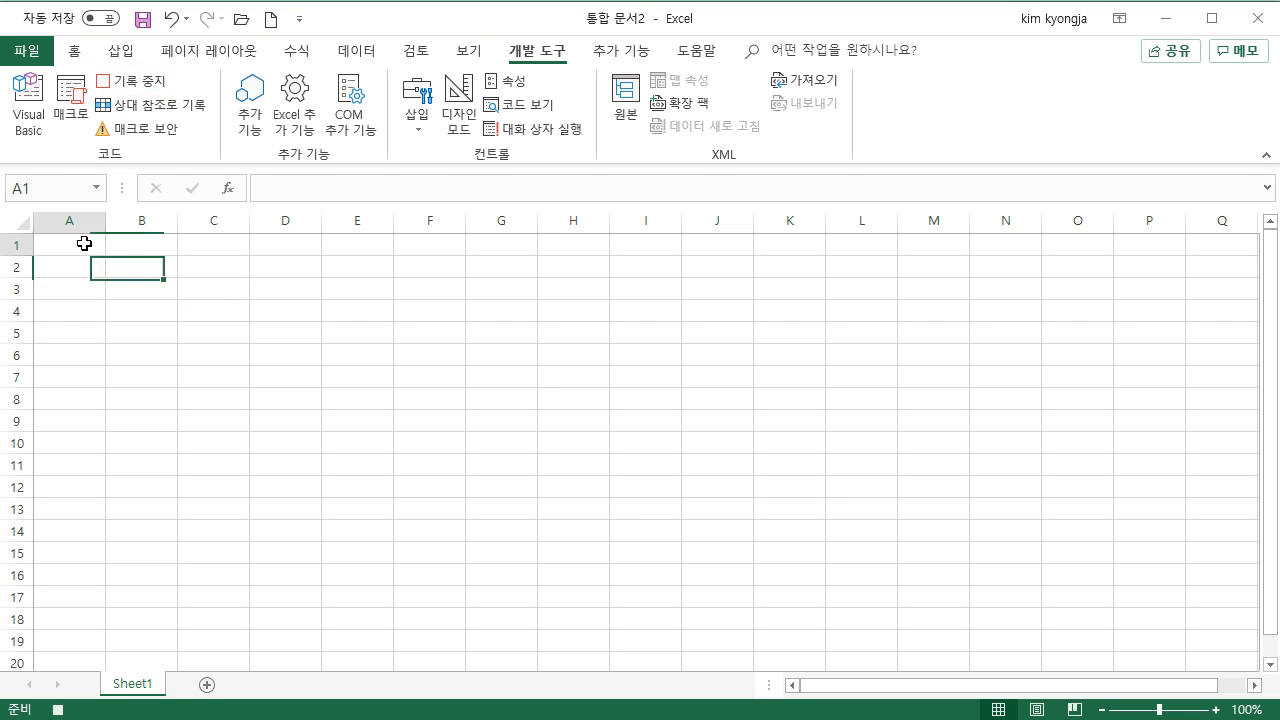
{"action": "type", "text": "1"}
{"action": "key", "text": "Return"}
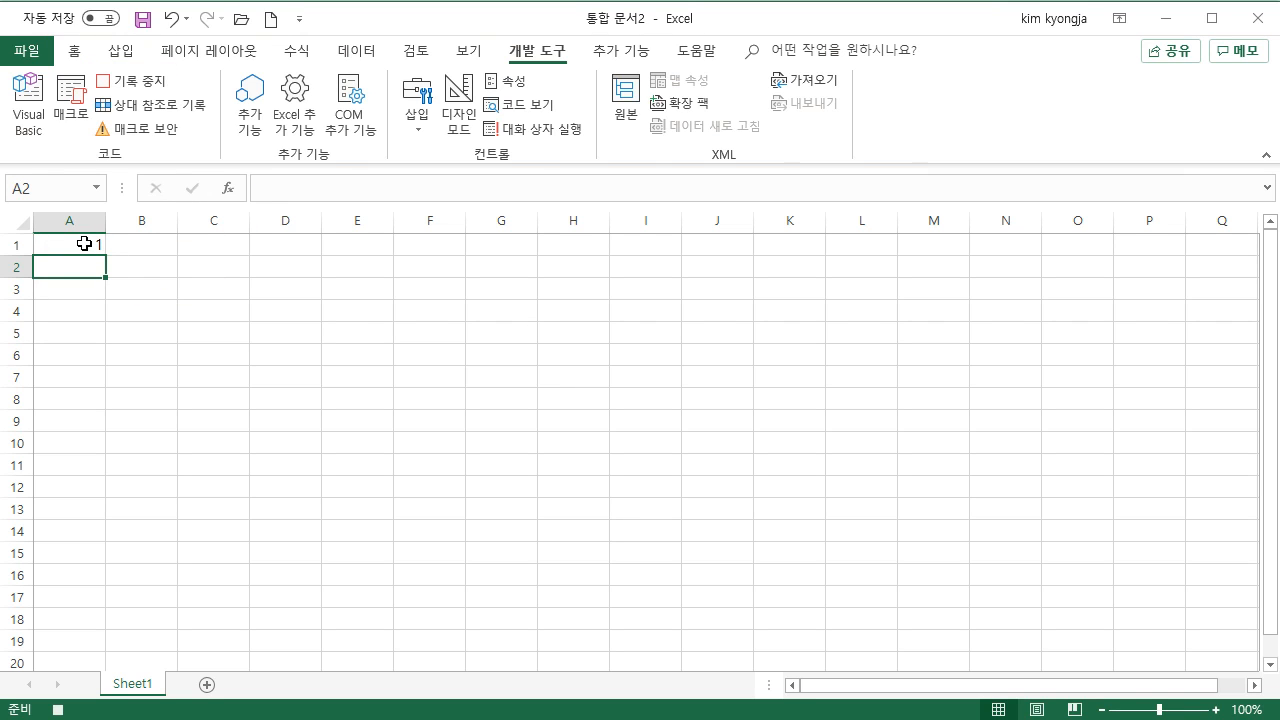
{"action": "type", "text": "2"}
{"action": "key", "text": "Return"}
{"action": "left_click_drag", "start_coordinate": [84, 244], "coordinate": [102, 342]}
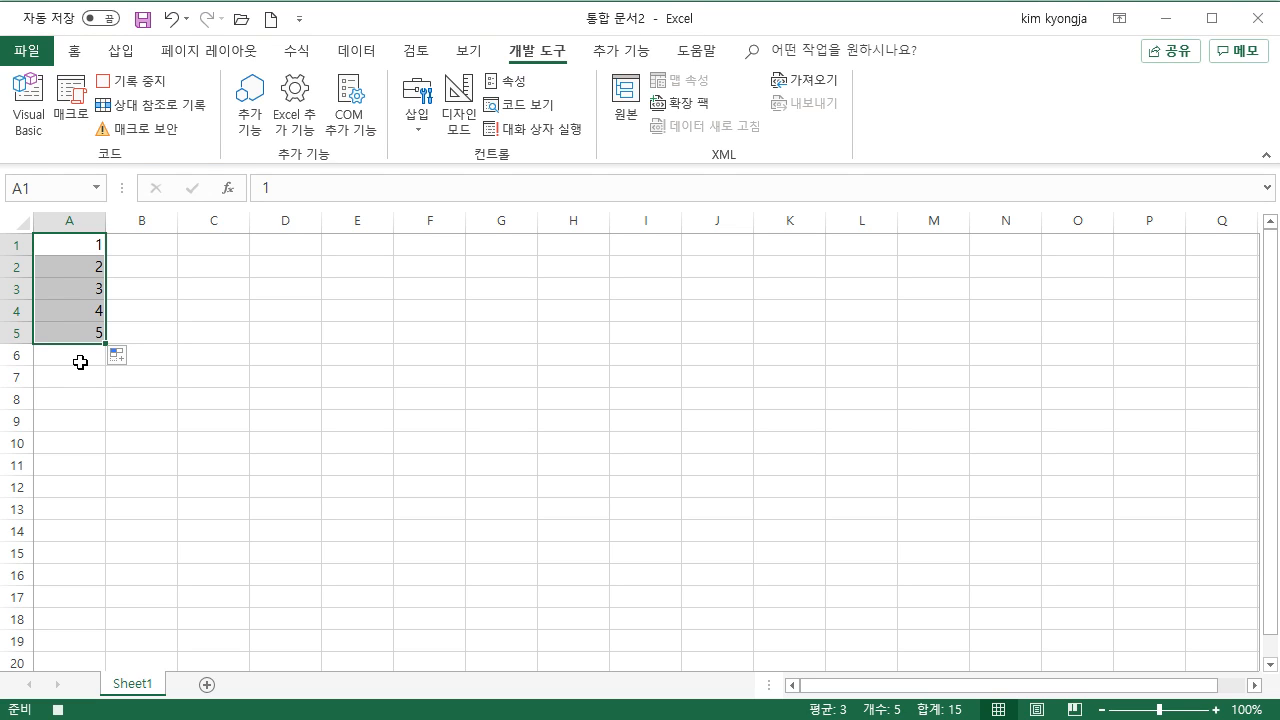
{"action": "left_click", "coordinate": [79, 356]}
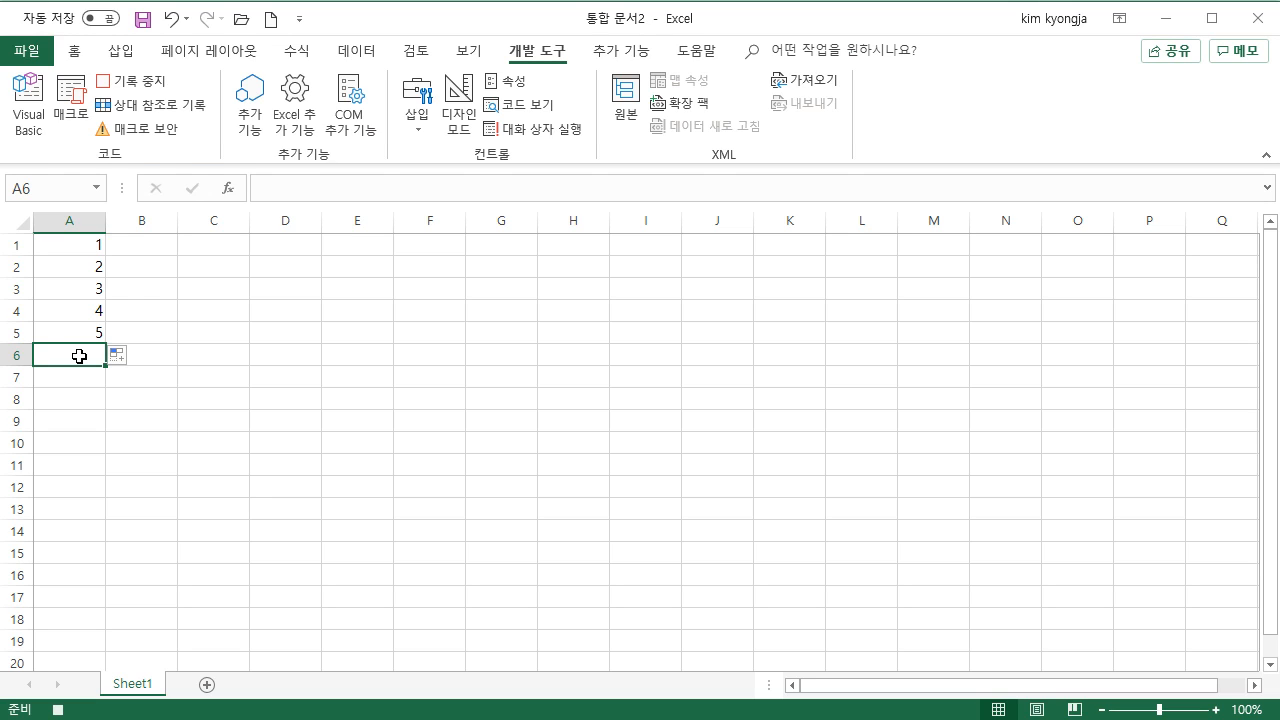
{"action": "left_click", "coordinate": [152, 86]}
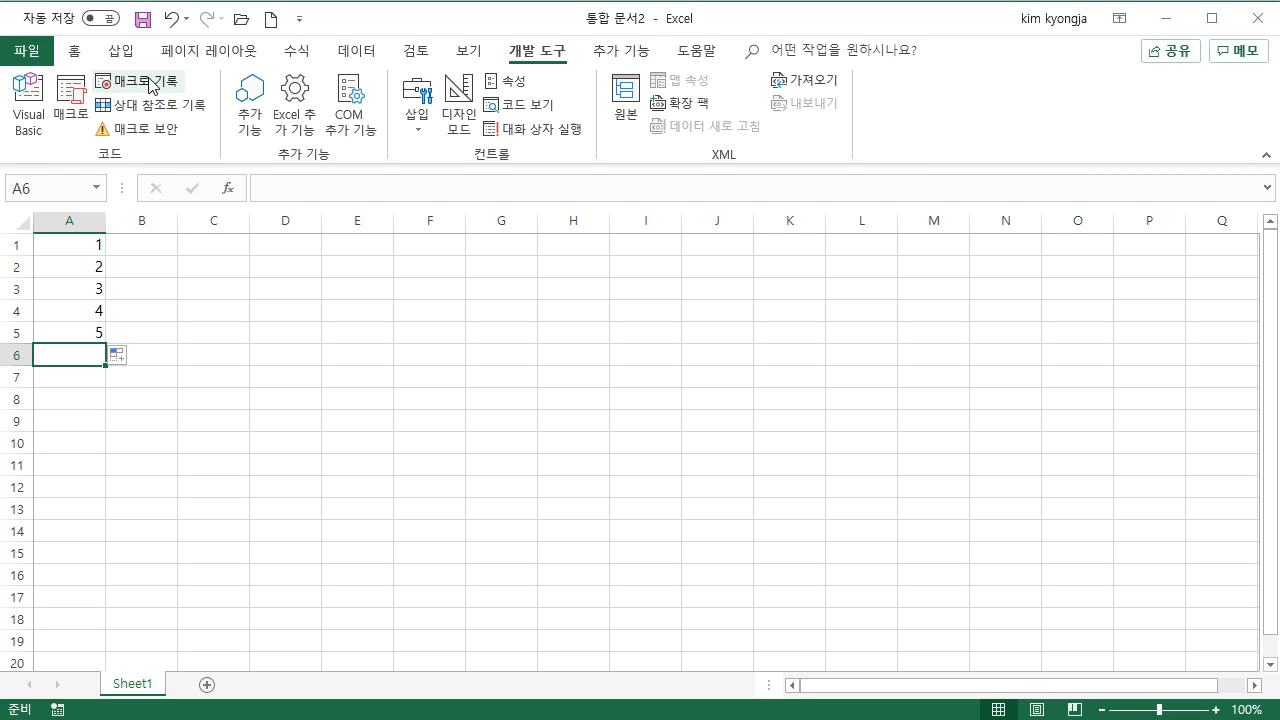
Clear the numbers in column A and run the 숫자채우기 macro with its keyboard shortcut.
{"action": "left_click_drag", "start_coordinate": [110, 421], "coordinate": [82, 243]}
{"action": "key", "text": "Delete"}
{"action": "left_click", "coordinate": [357, 310]}
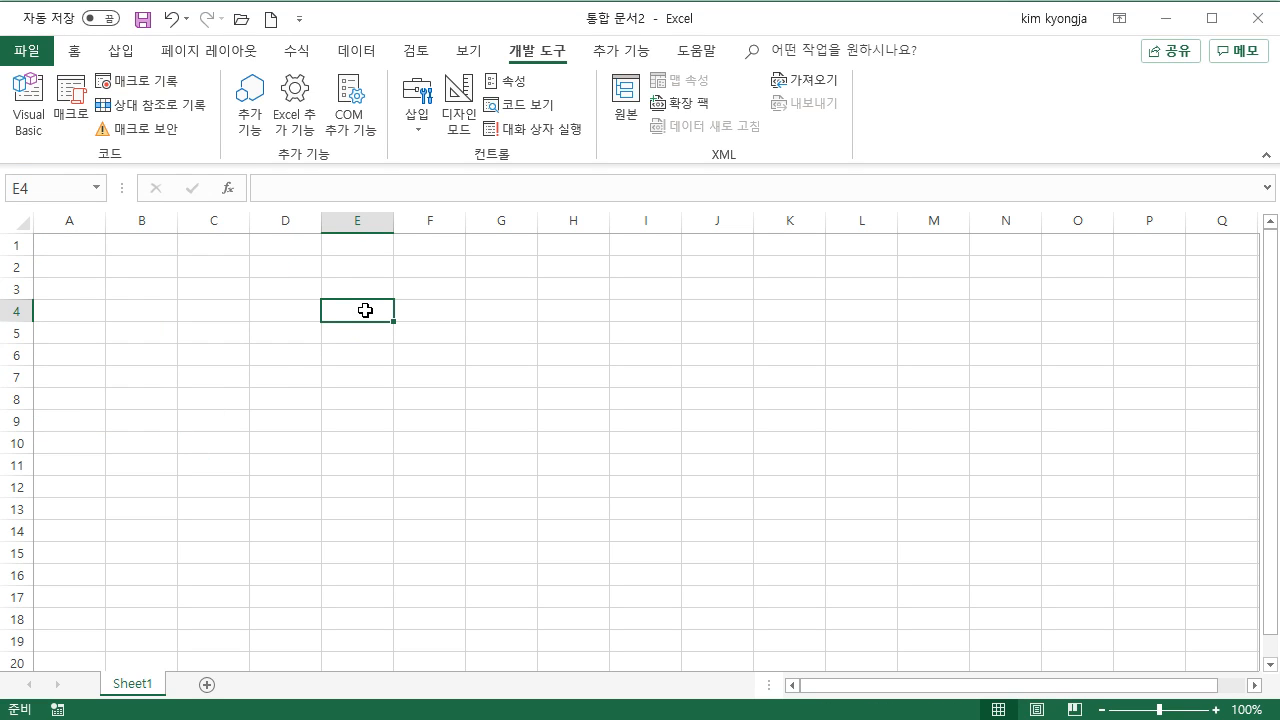
{"action": "key", "text": "ctrl+shift+a"}
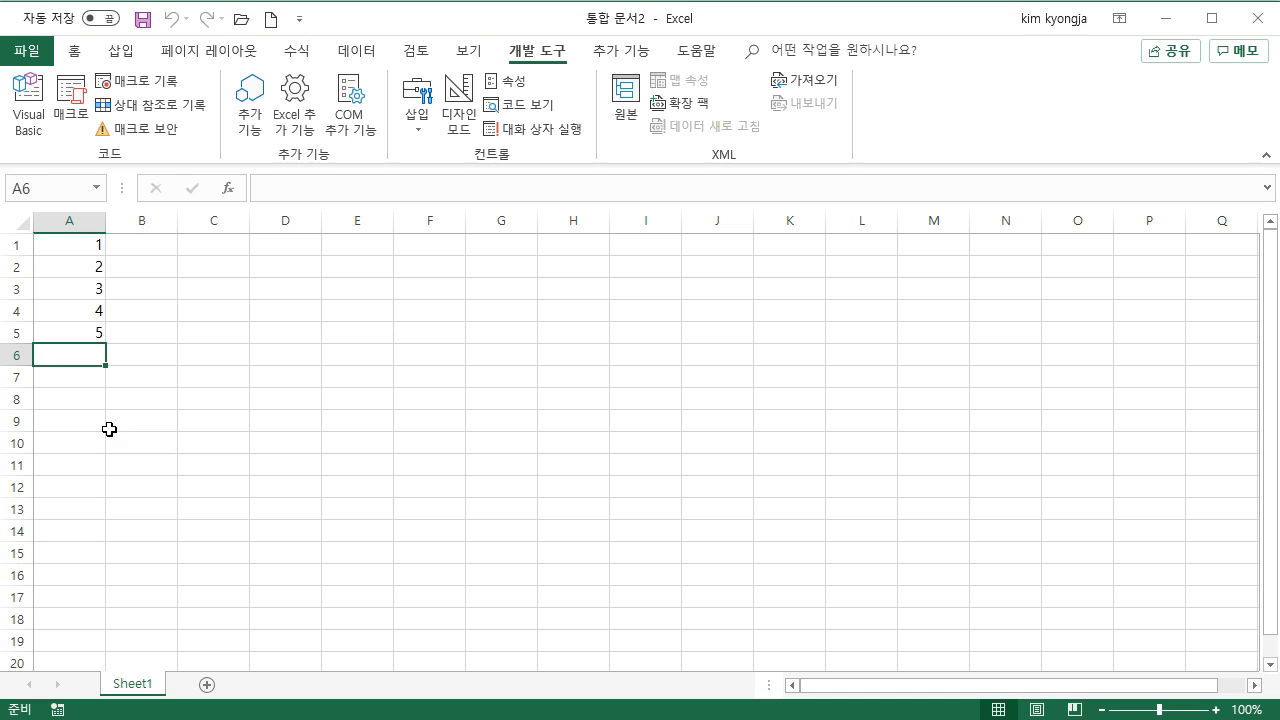
Clear the numbers from column A again and run 숫자채우기 from the list of recorded macros.
{"action": "left_click_drag", "start_coordinate": [103, 417], "coordinate": [77, 240]}
{"action": "key", "text": "Delete"}
{"action": "left_click", "coordinate": [253, 304]}
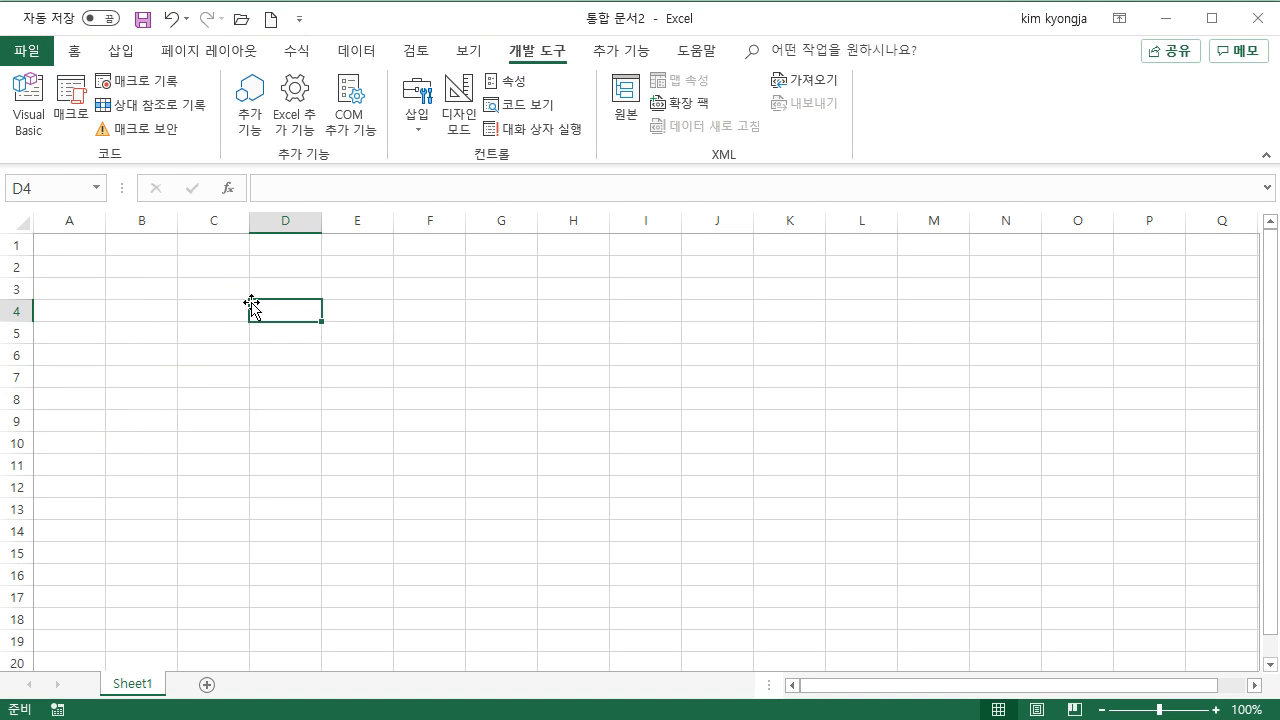
{"action": "left_click", "coordinate": [81, 124]}
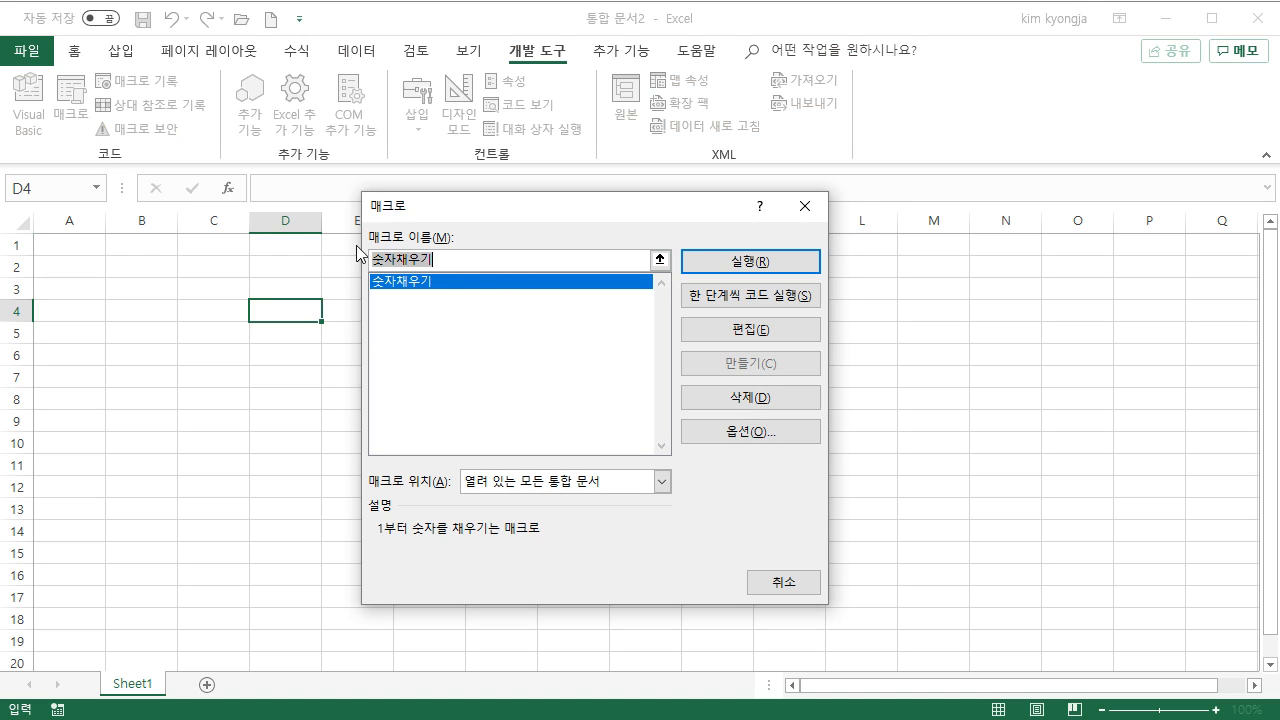
{"action": "left_click", "coordinate": [745, 267]}
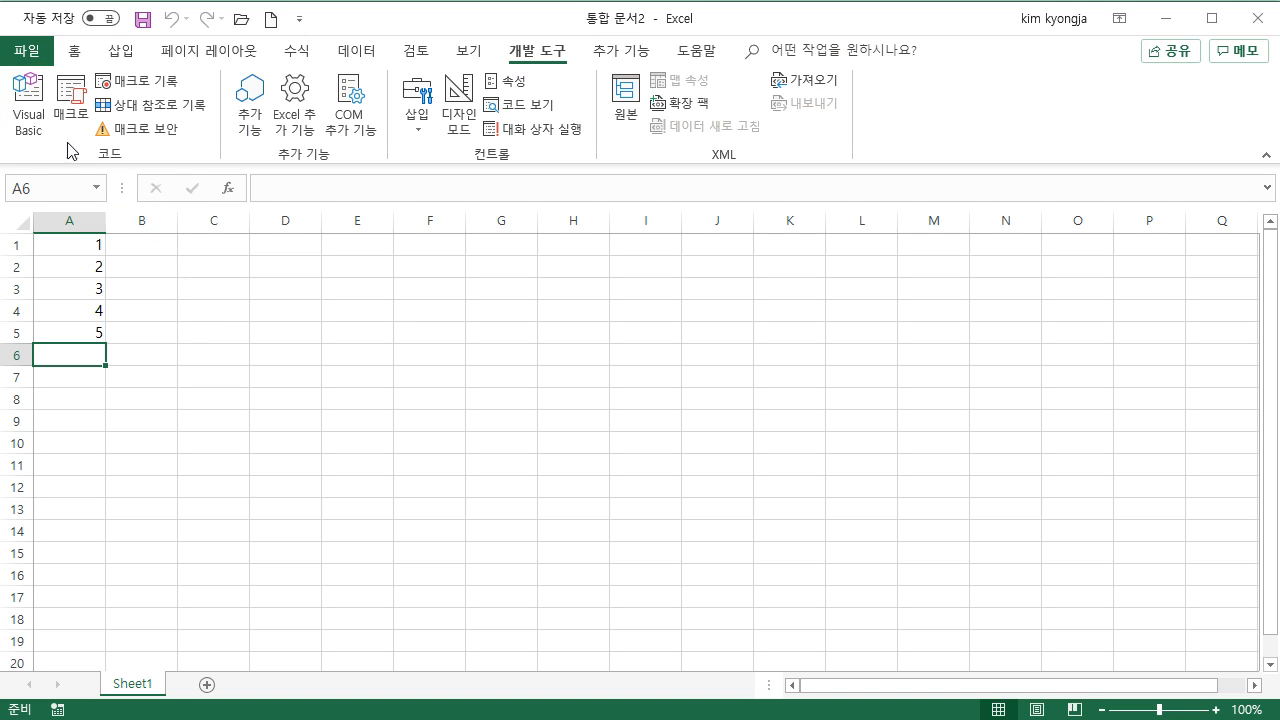
Open the recorded macro's code in Module1 in the Visual Basic editor.
{"action": "left_click", "coordinate": [28, 105]}
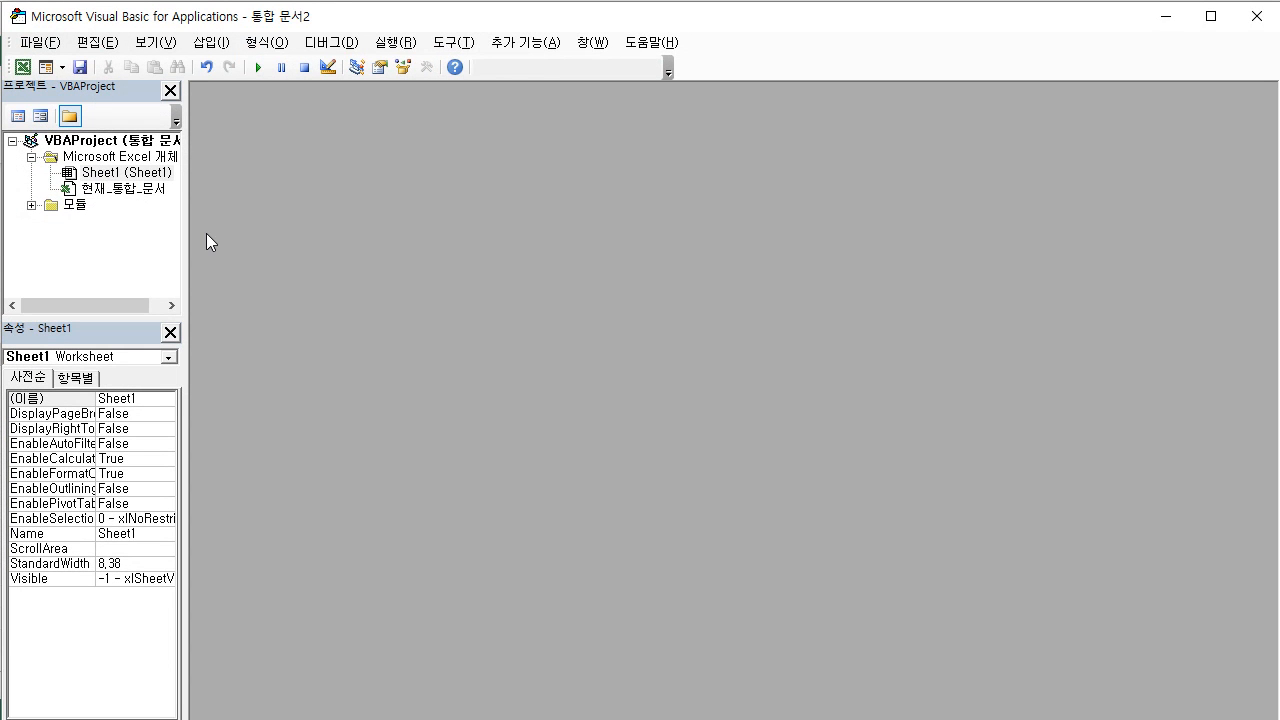
{"action": "double_click", "coordinate": [78, 205]}
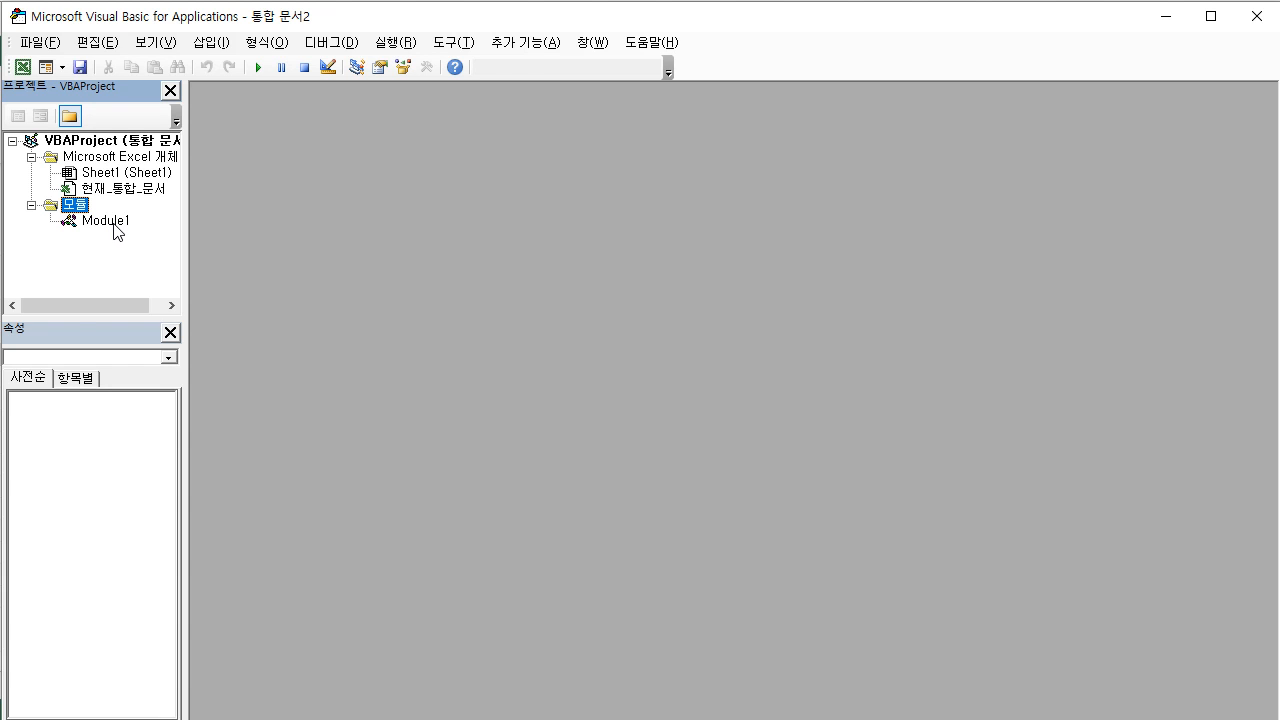
{"action": "double_click", "coordinate": [112, 228]}
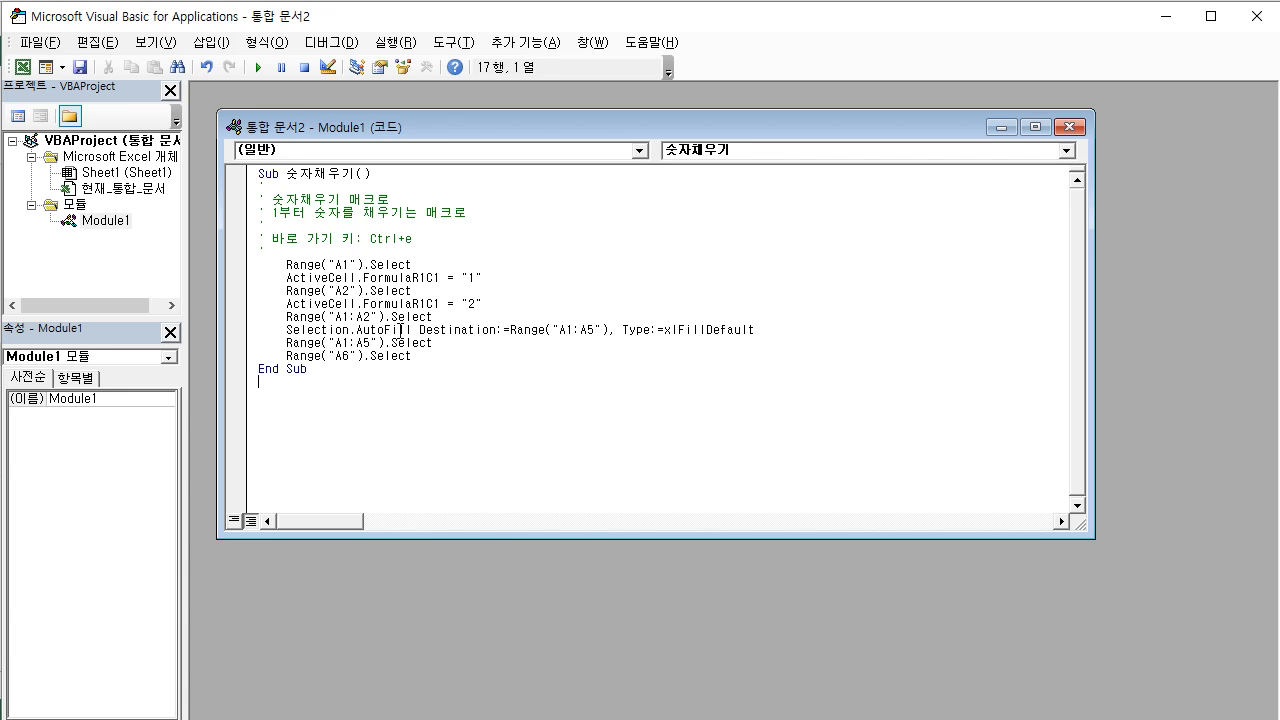
Change the AutoFill destination range in the macro code to A1:A500 and return to the worksheet.
{"action": "double_click", "coordinate": [359, 330]}
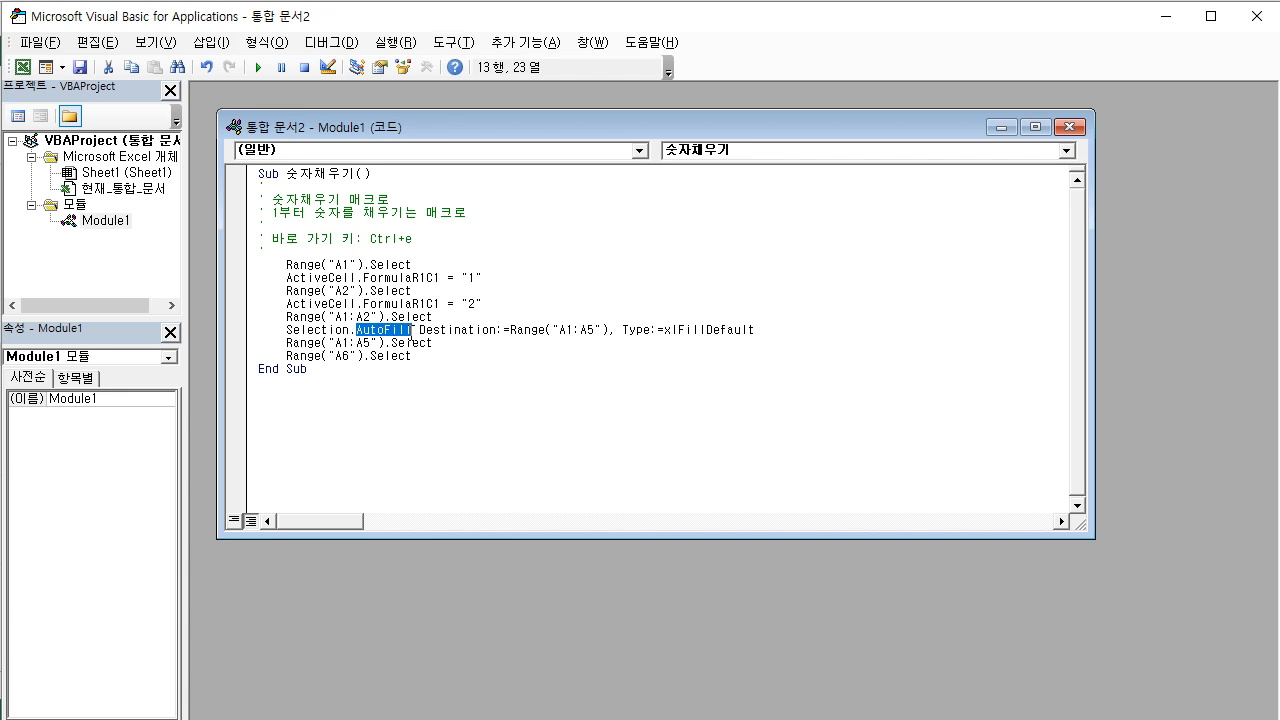
{"action": "left_click", "coordinate": [421, 330]}
{"action": "left_click_drag", "start_coordinate": [421, 330], "coordinate": [497, 331]}
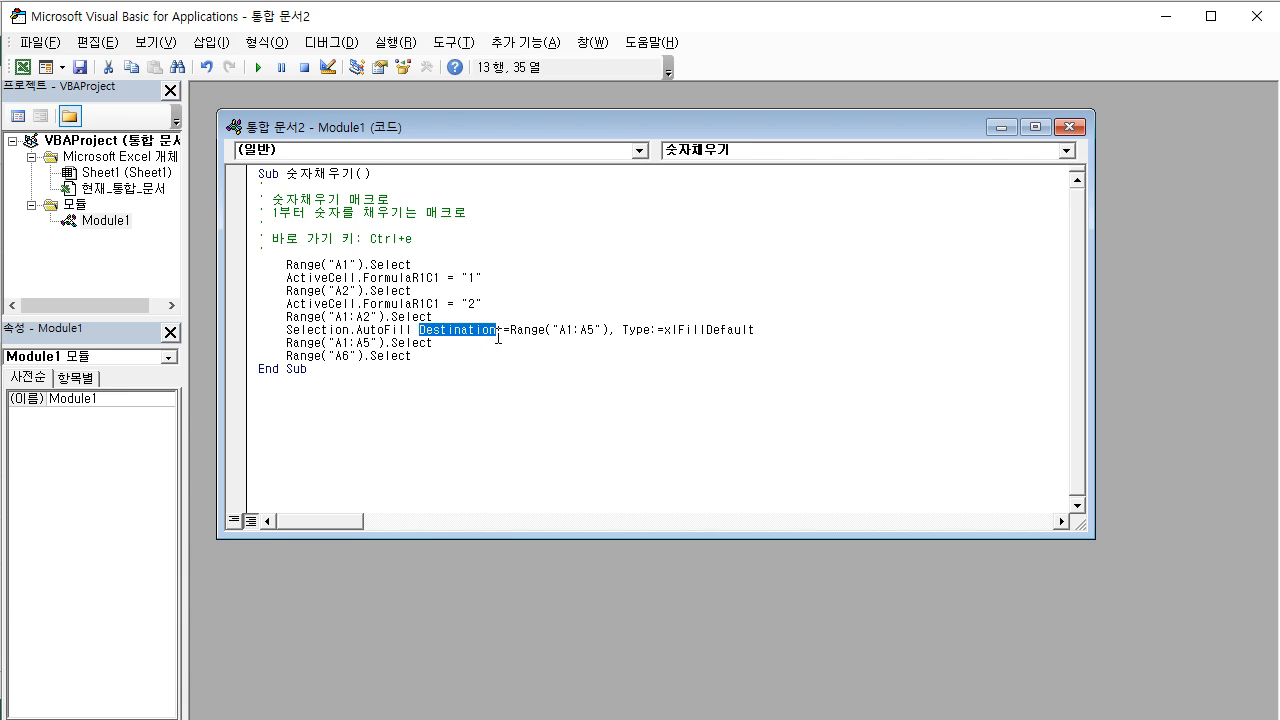
{"action": "left_click", "coordinate": [596, 329]}
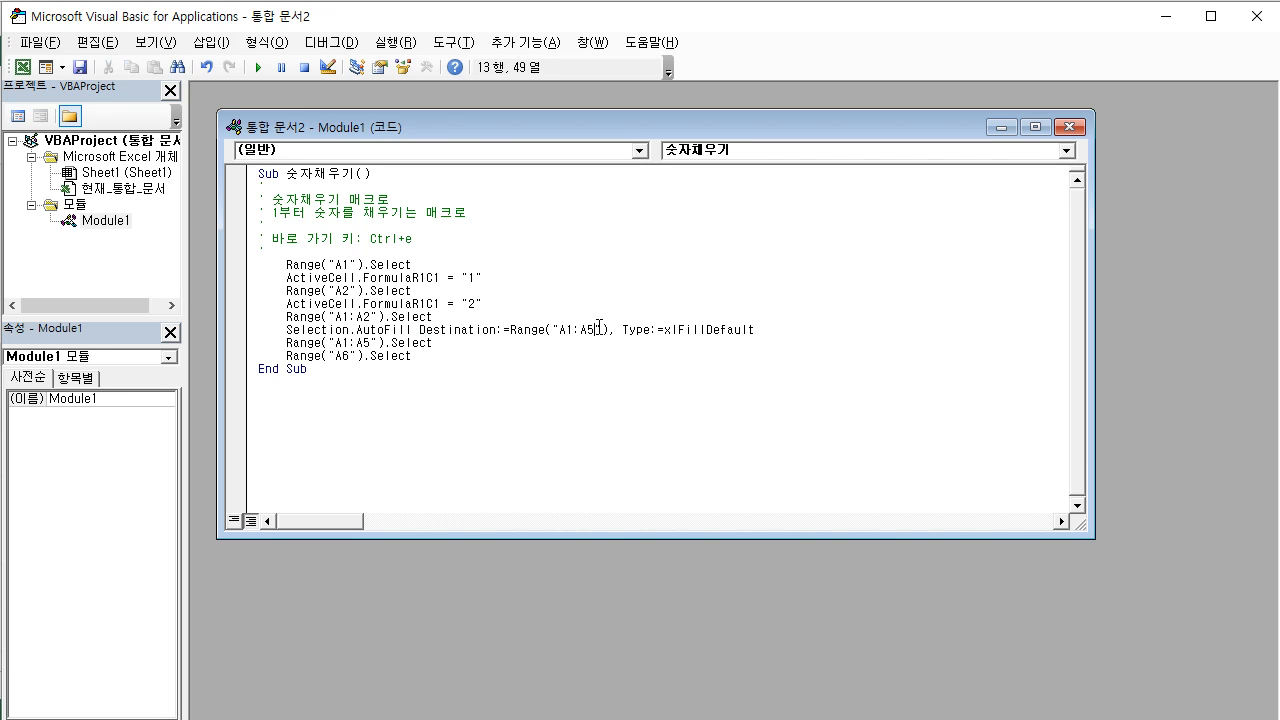
{"action": "type", "text": "00"}
{"action": "left_click", "coordinate": [22, 67]}
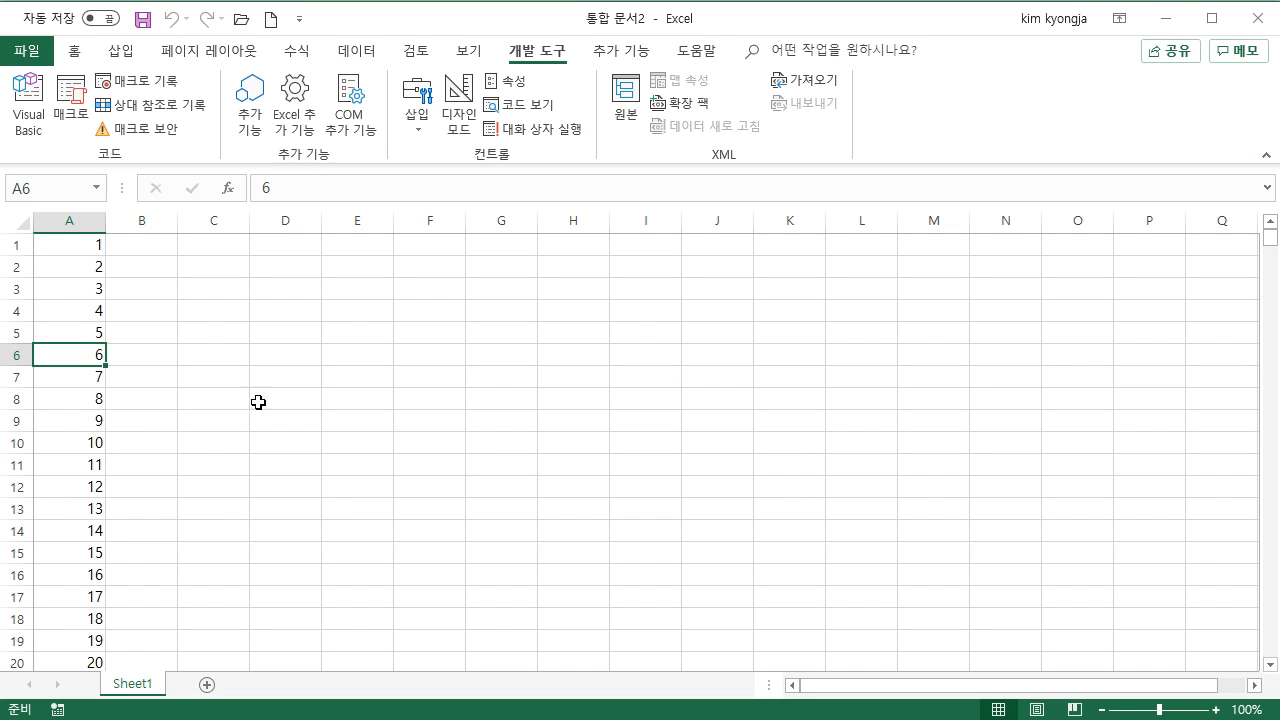
Inspect the last and first cells of the number series in column A, and review the edited macro code.
{"action": "left_click", "coordinate": [90, 424]}
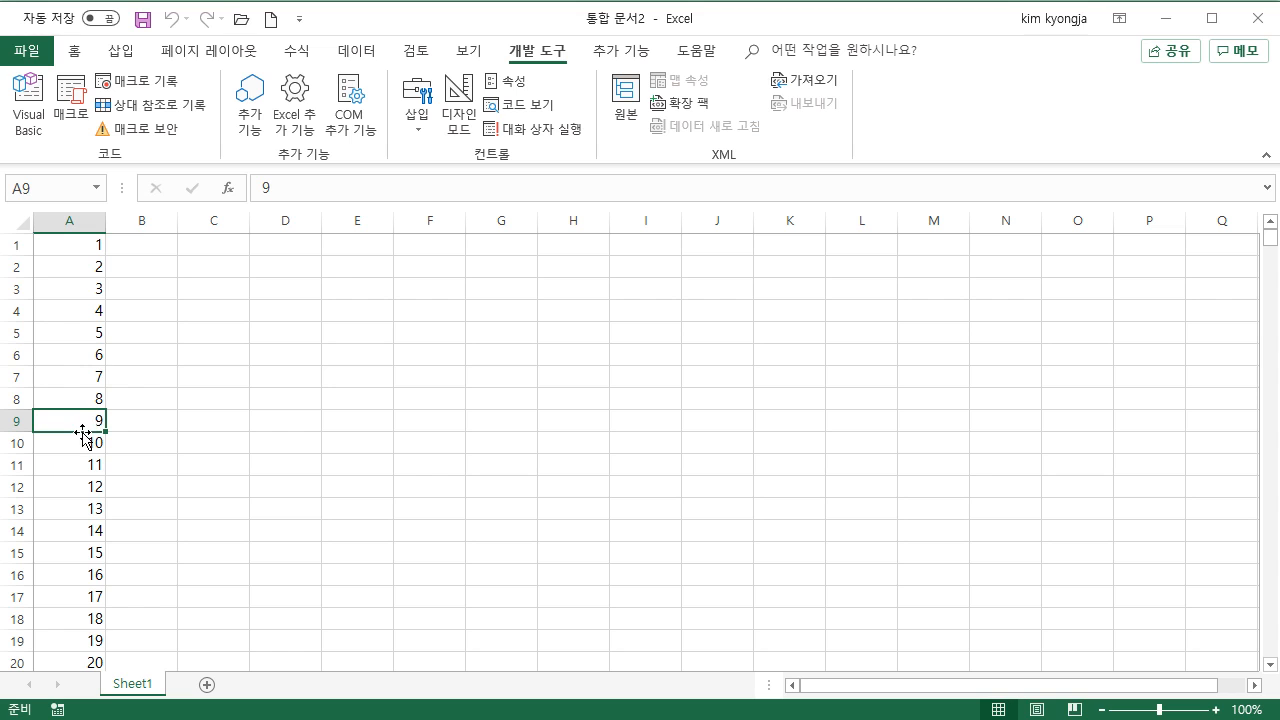
{"action": "double_click", "coordinate": [84, 431]}
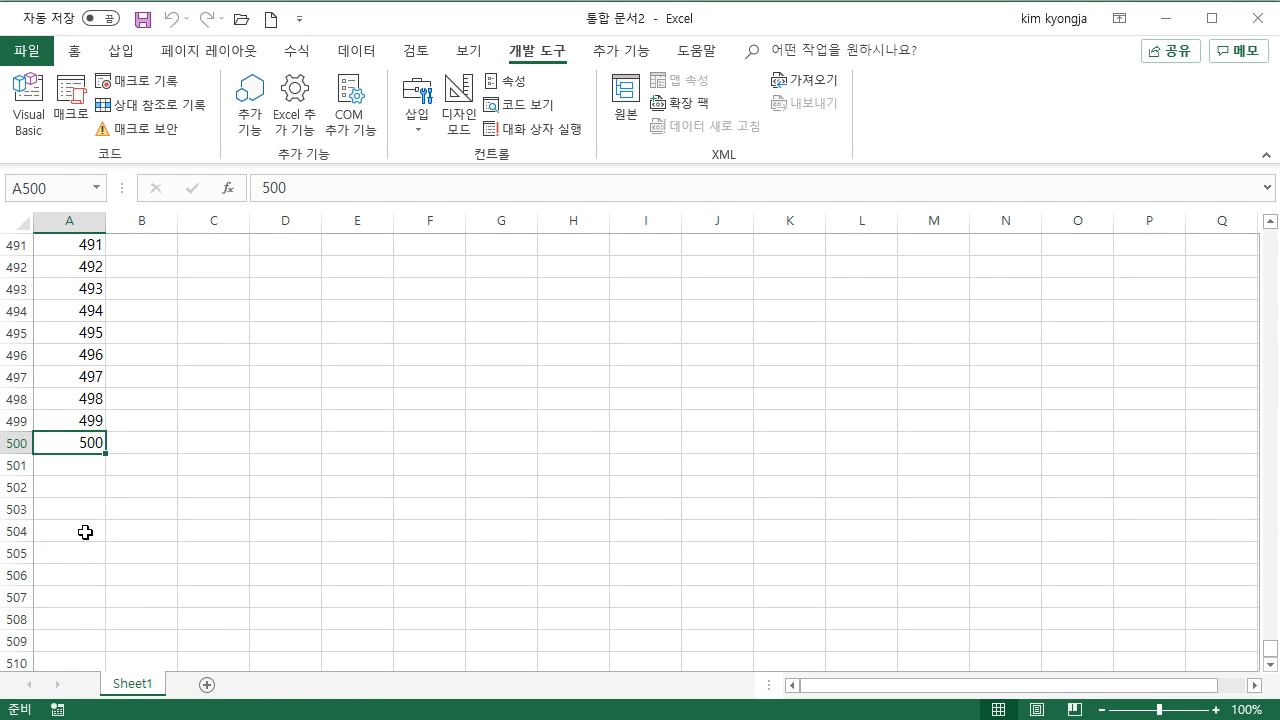
{"action": "double_click", "coordinate": [67, 432]}
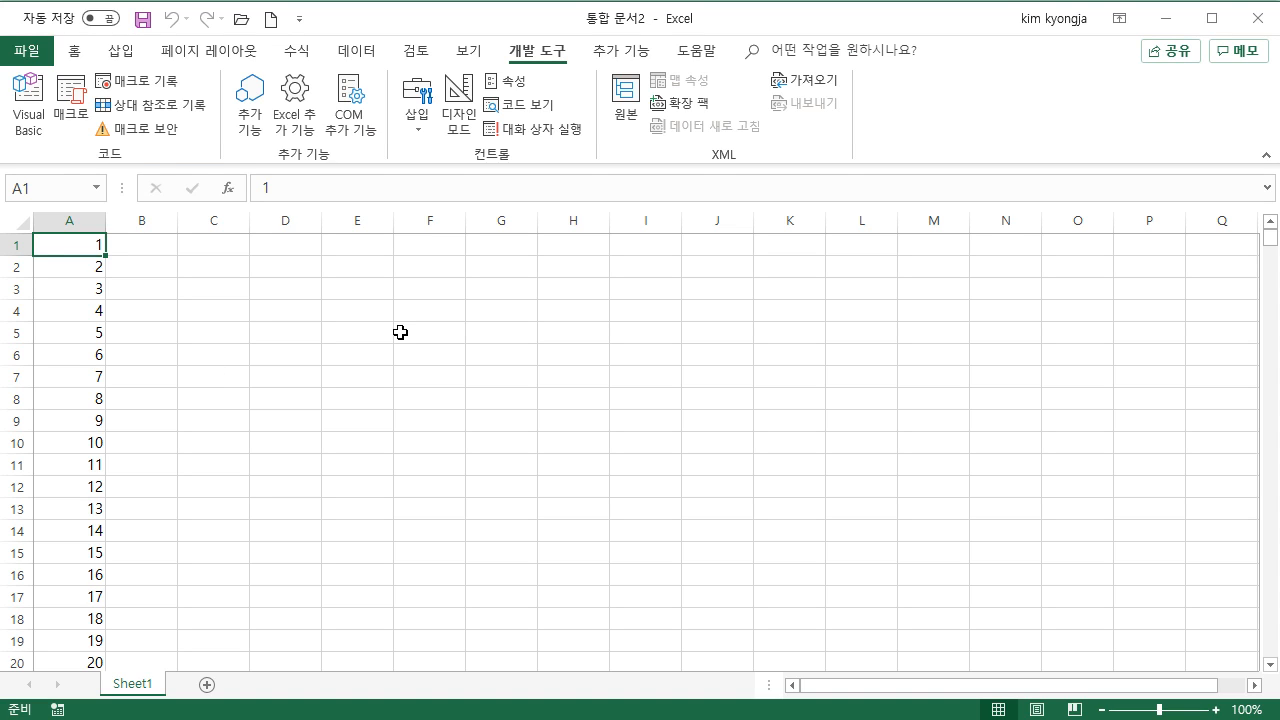
{"action": "left_click", "coordinate": [36, 120]}
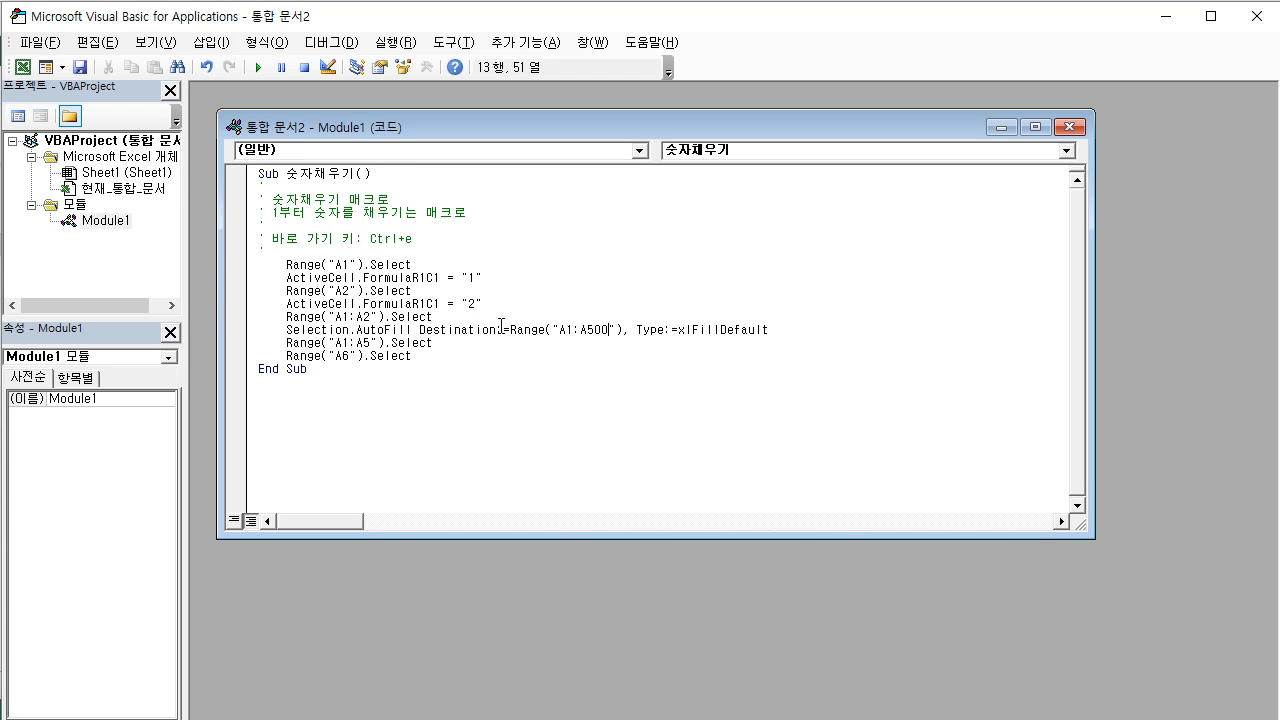
{"action": "left_click", "coordinate": [22, 67]}
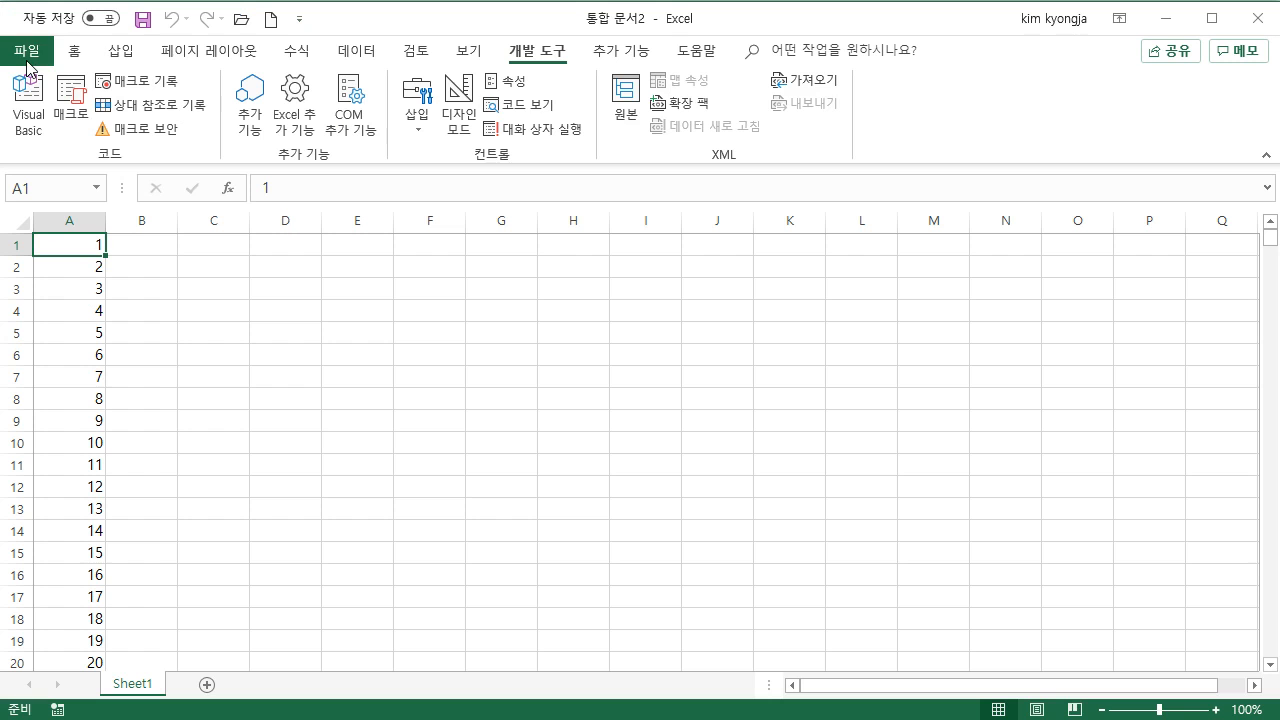